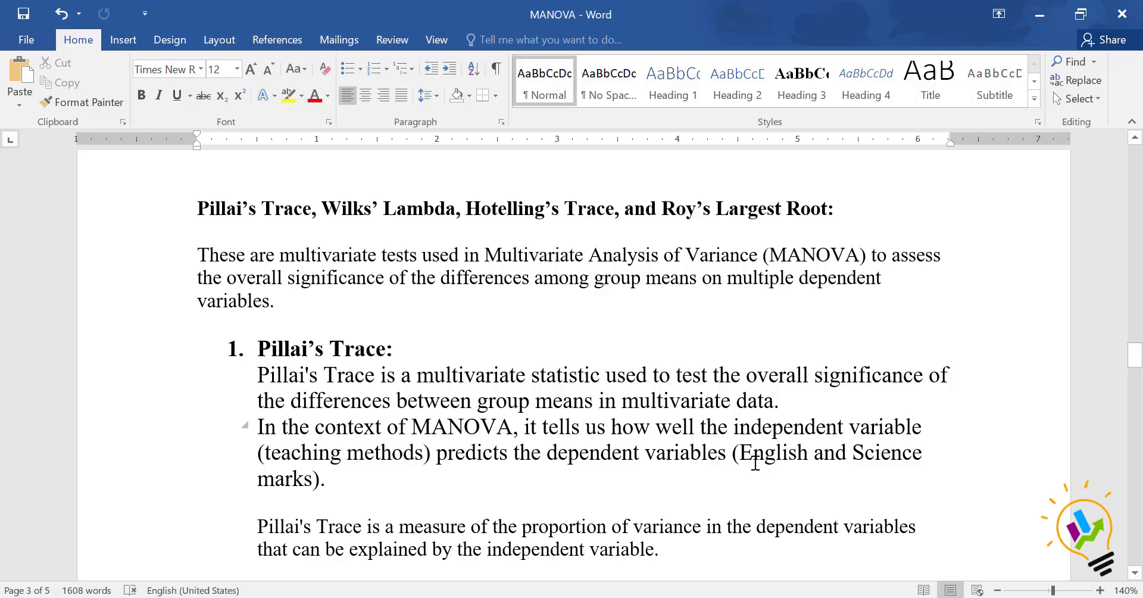
Step: Review the Pillai's Trace notes in the MANOVA Word document alongside the Multivariate Tests table in the SPSS output
{"action": "scroll", "coordinate": [755, 462], "scroll_direction": "down", "scroll_amount": 3}
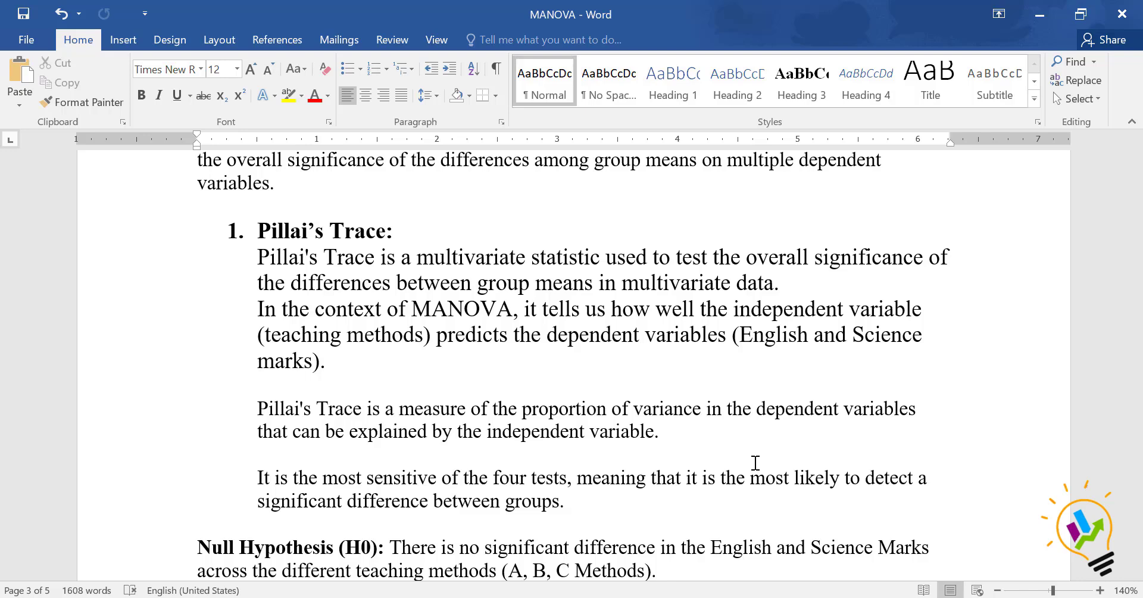
{"action": "scroll", "coordinate": [602, 433], "scroll_direction": "down", "scroll_amount": 3}
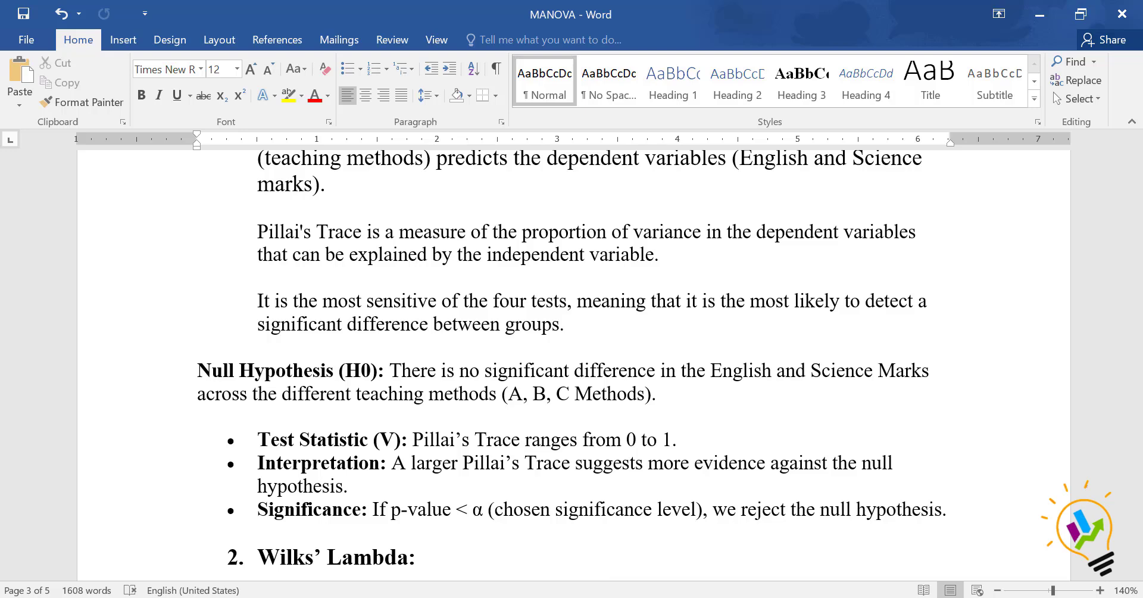
{"action": "left_click", "coordinate": [877, 565]}
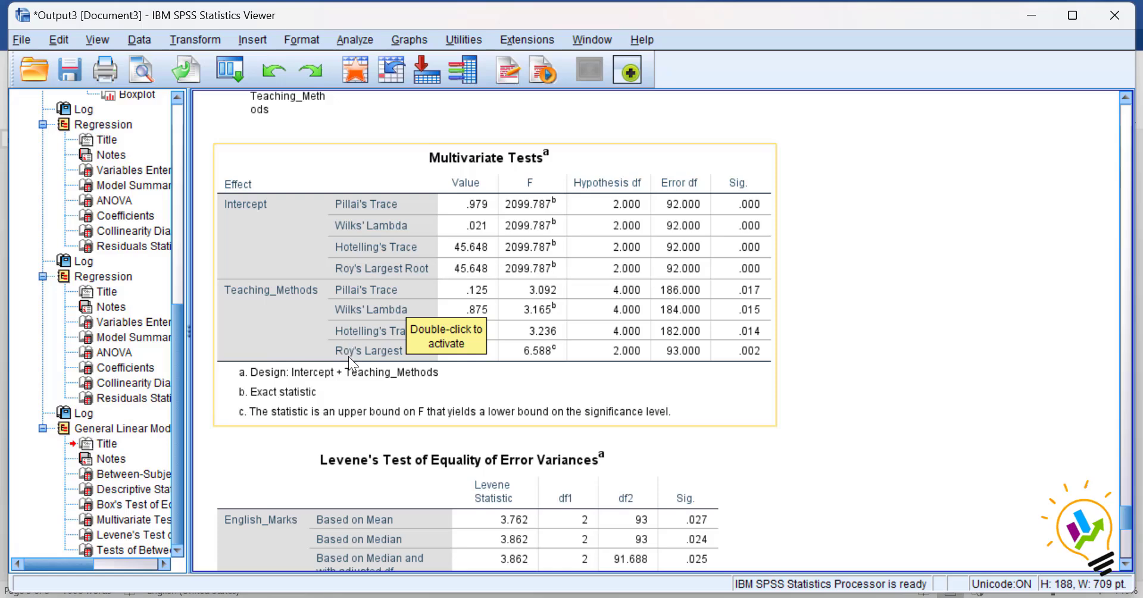
{"action": "left_click", "coordinate": [572, 350]}
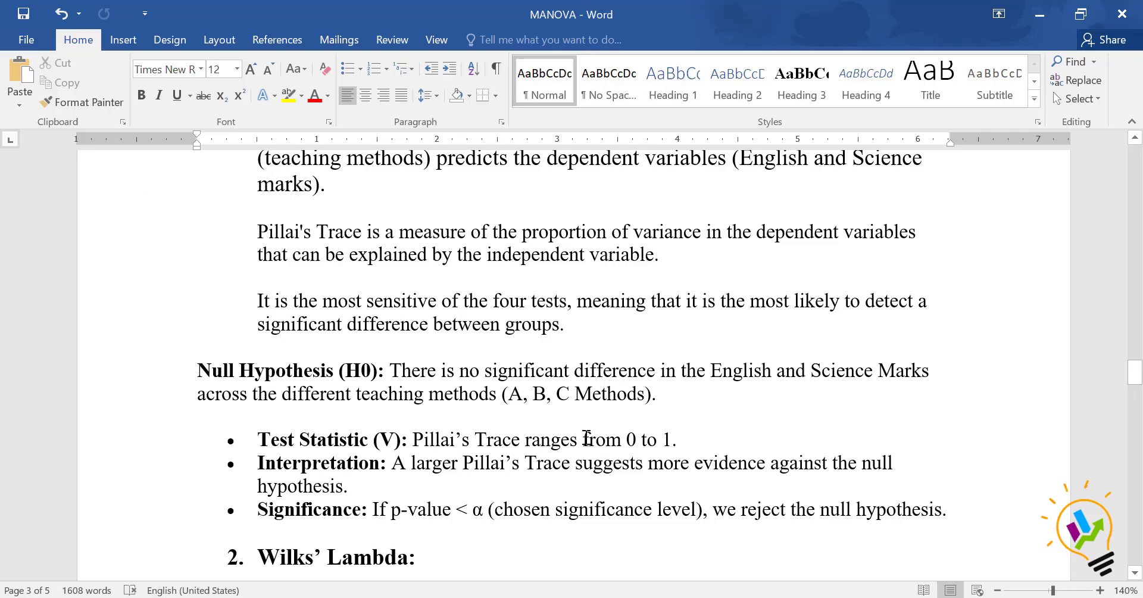
{"action": "scroll", "coordinate": [586, 438], "scroll_direction": "up", "scroll_amount": 2}
{"action": "scroll", "coordinate": [586, 437], "scroll_direction": "down", "scroll_amount": 3}
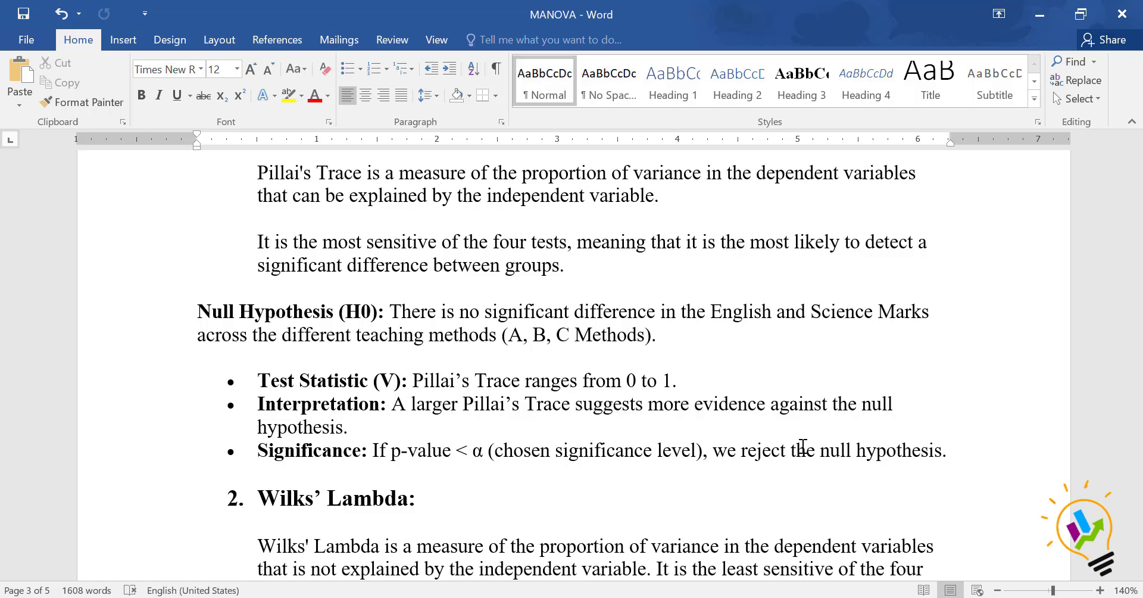
Step: Read the Wilks' Lambda notes, check its Teaching_Methods row in the SPSS Multivariate Tests table, and return to the Word document
{"action": "scroll", "coordinate": [803, 447], "scroll_direction": "down", "scroll_amount": 3}
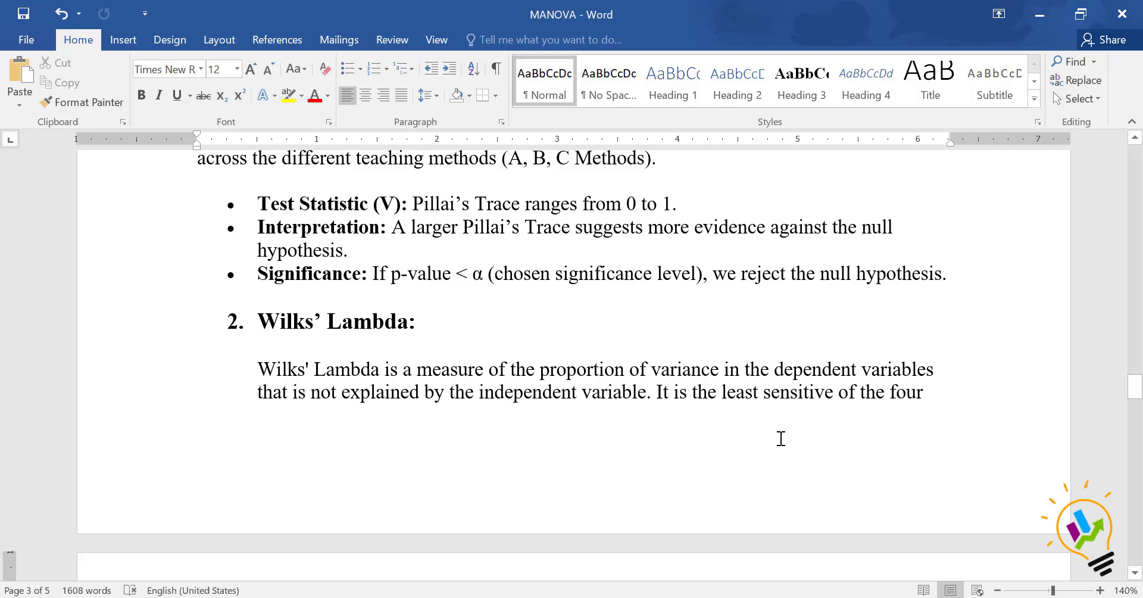
{"action": "scroll", "coordinate": [781, 438], "scroll_direction": "down", "scroll_amount": 5}
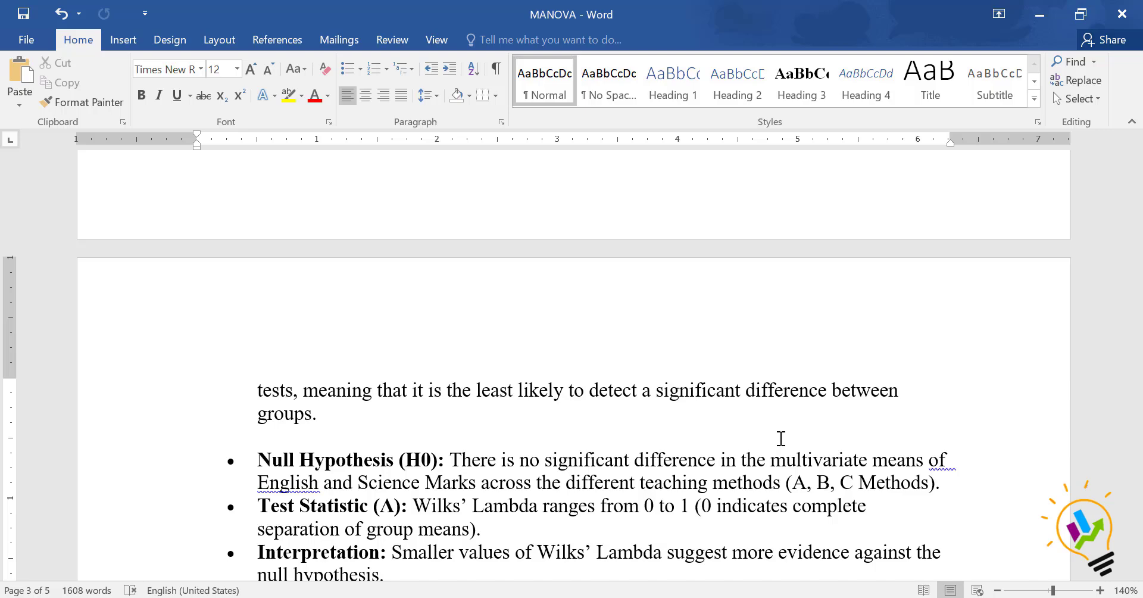
{"action": "scroll", "coordinate": [781, 438], "scroll_direction": "down", "scroll_amount": 3}
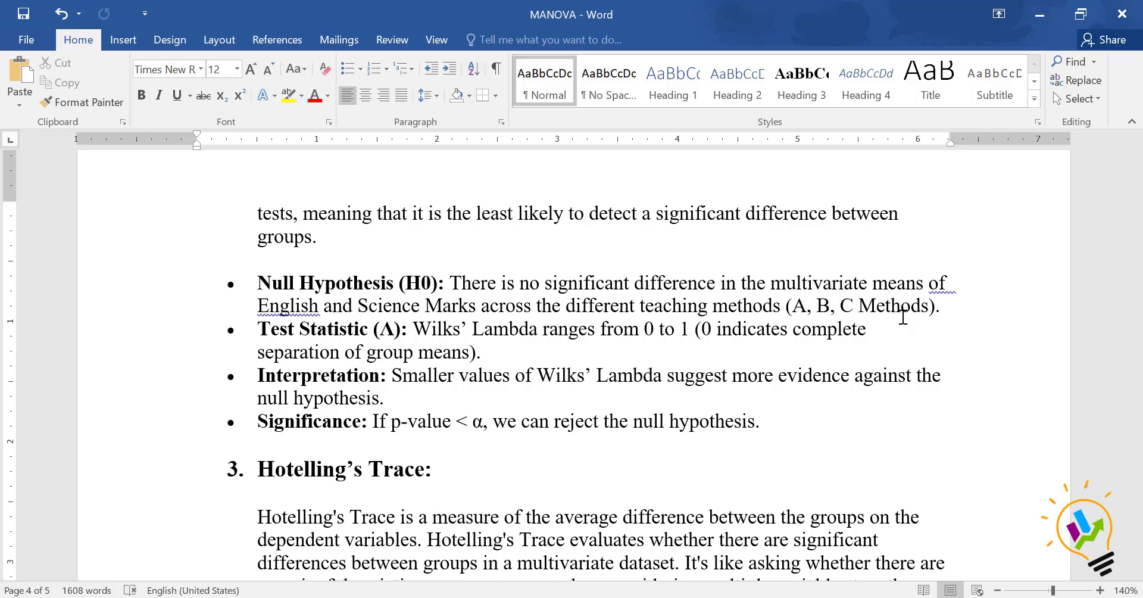
{"action": "mouse_move", "coordinate": [741, 595]}
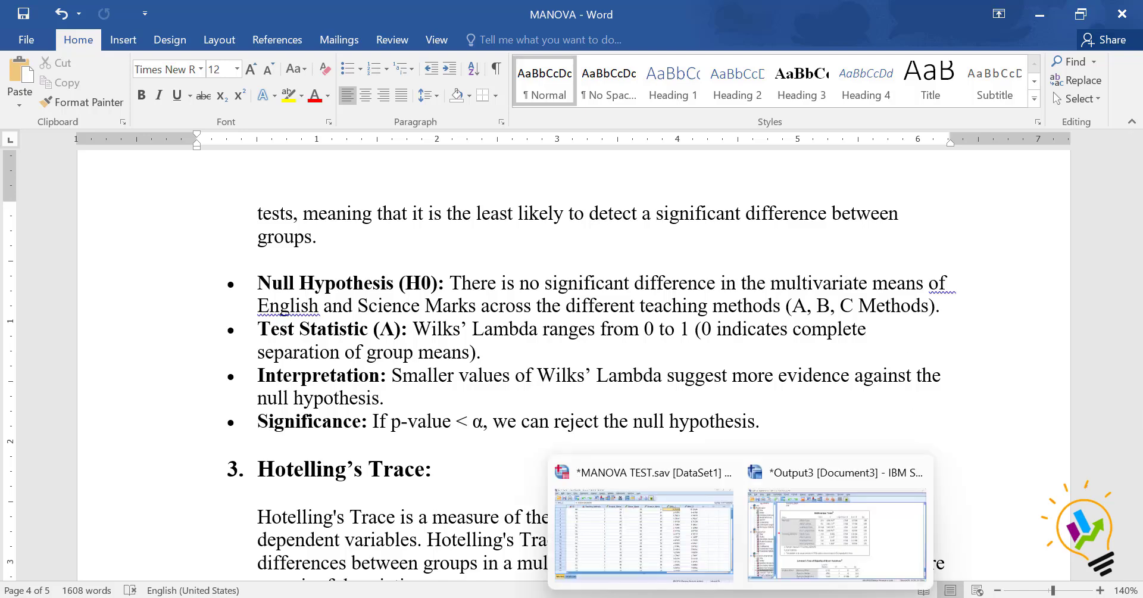
{"action": "left_click", "coordinate": [805, 541]}
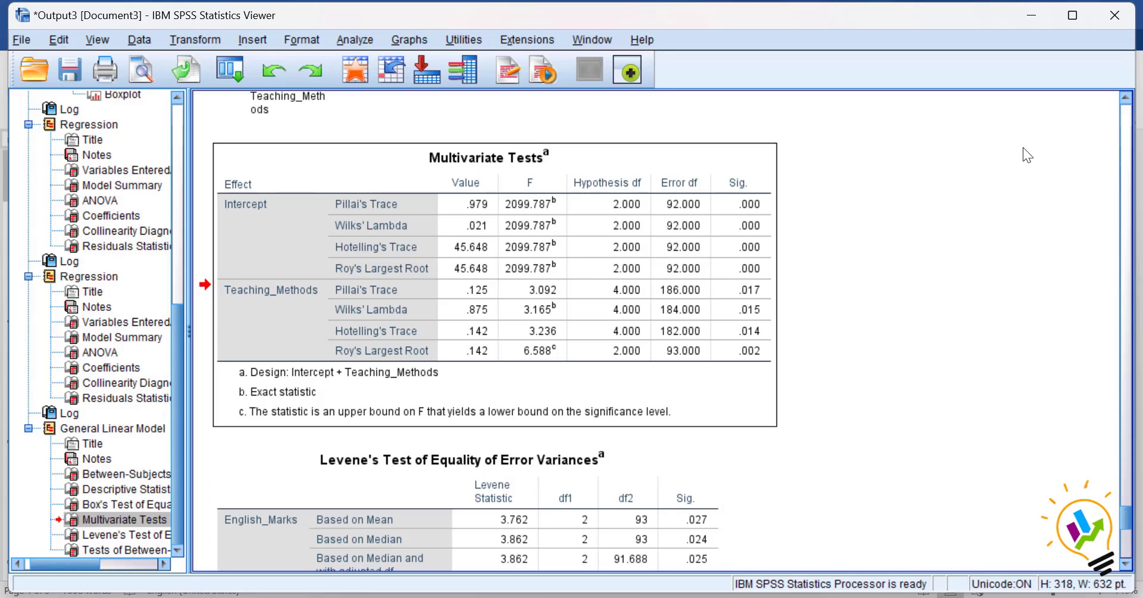
{"action": "left_click", "coordinate": [754, 319]}
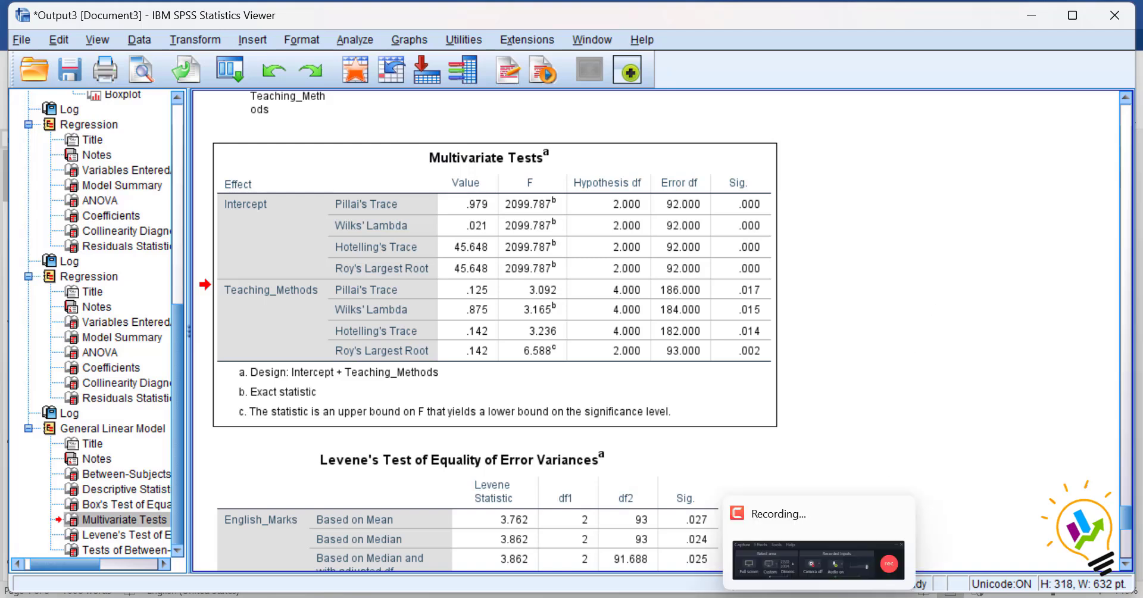
{"action": "left_click", "coordinate": [766, 536]}
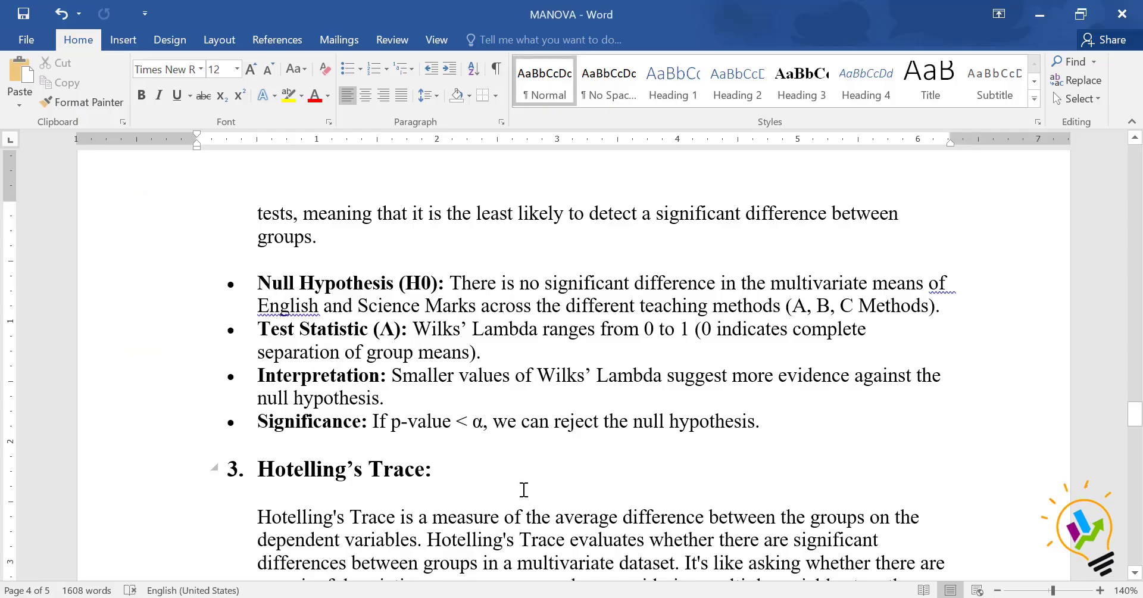
Step: Read the Hotelling's Trace notes, check its Teaching_Methods significance in the SPSS output, and return to the Word document
{"action": "scroll", "coordinate": [525, 485], "scroll_direction": "down", "scroll_amount": 3}
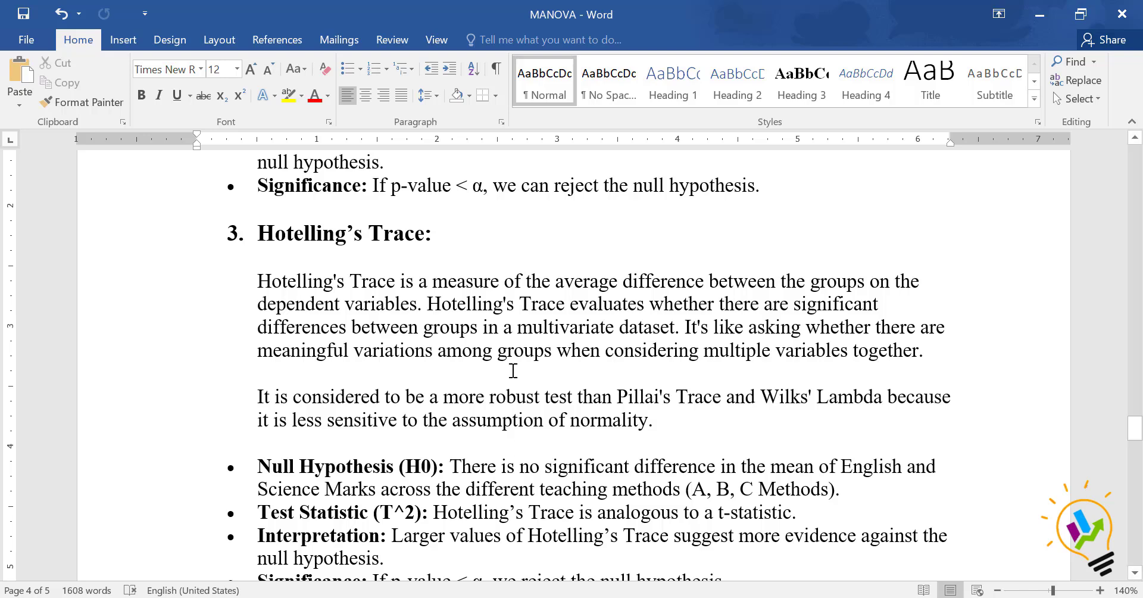
{"action": "scroll", "coordinate": [518, 387], "scroll_direction": "down", "scroll_amount": 3}
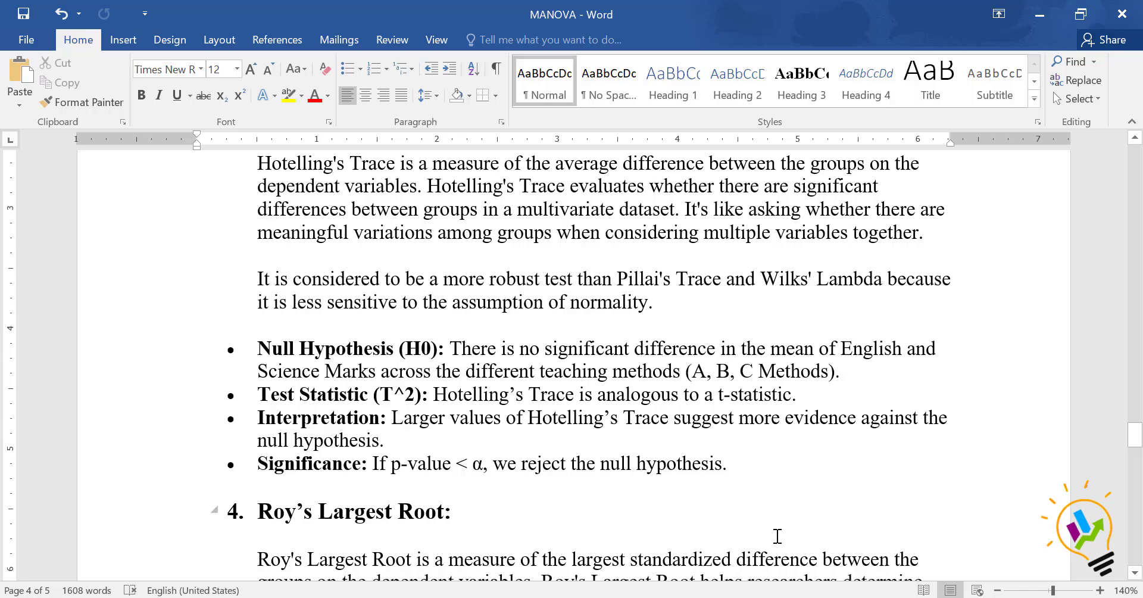
{"action": "mouse_move", "coordinate": [740, 597]}
{"action": "left_click", "coordinate": [791, 552]}
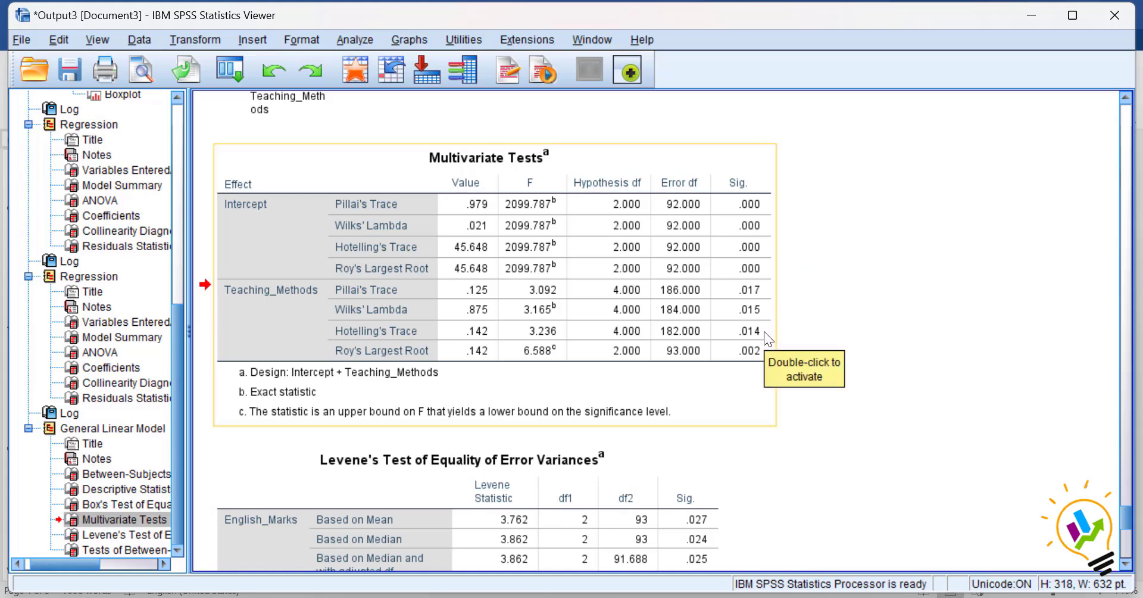
{"action": "mouse_move", "coordinate": [740, 591]}
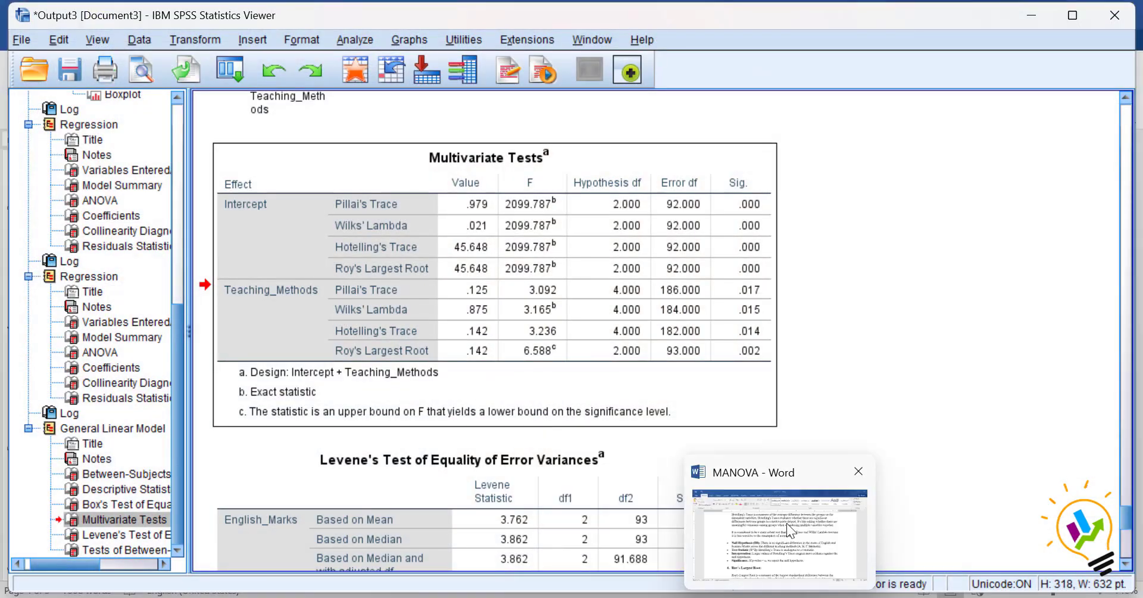
{"action": "left_click", "coordinate": [787, 522]}
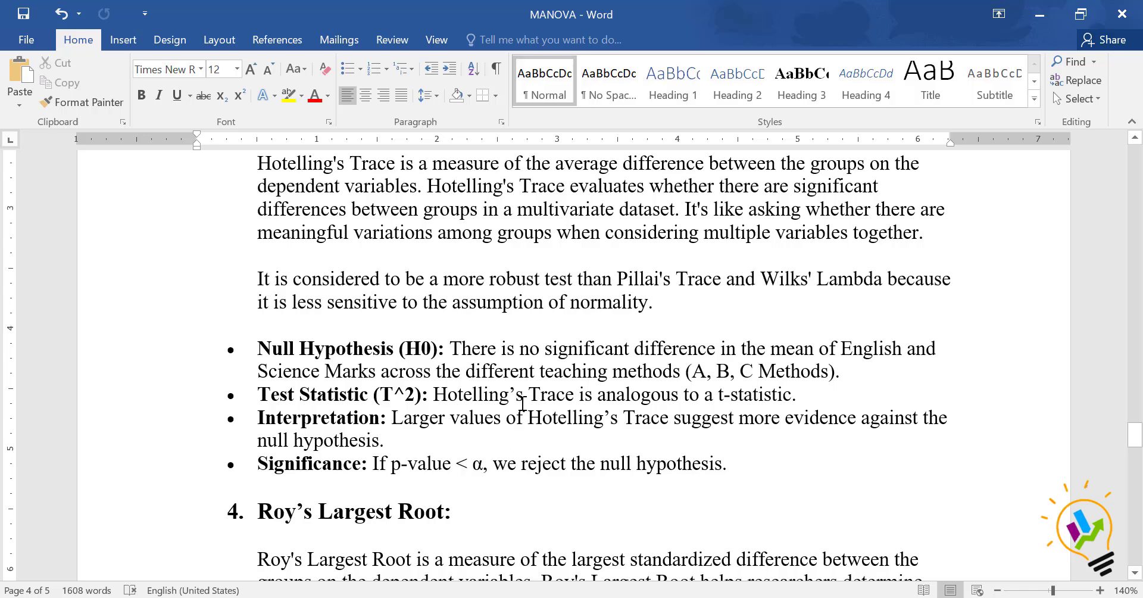
Step: Read the Roy's Largest Root section, including its null hypothesis, test statistic, interpretation and significance rule
{"action": "scroll", "coordinate": [520, 398], "scroll_direction": "down", "scroll_amount": 3}
{"action": "scroll", "coordinate": [522, 401], "scroll_direction": "down", "scroll_amount": 1}
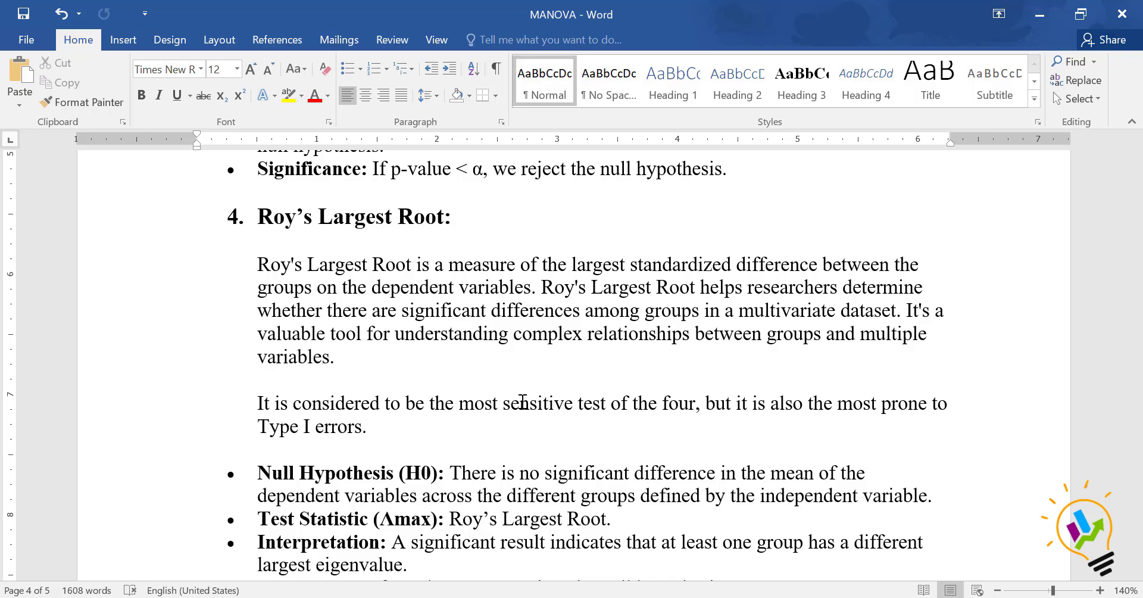
{"action": "scroll", "coordinate": [523, 393], "scroll_direction": "down", "scroll_amount": 3}
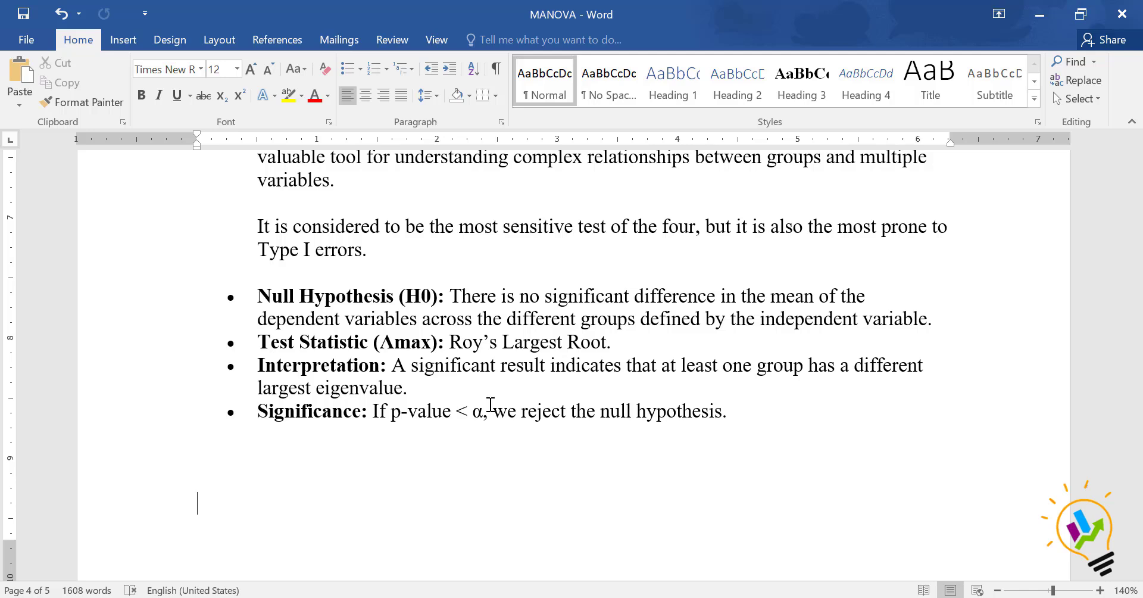
Step: Examine the notes comparing when each of the four multivariate tests is suitable, referring briefly to the SPSS Multivariate Tests table
{"action": "scroll", "coordinate": [491, 404], "scroll_direction": "down", "scroll_amount": 5}
{"action": "scroll", "coordinate": [490, 404], "scroll_direction": "down", "scroll_amount": 3}
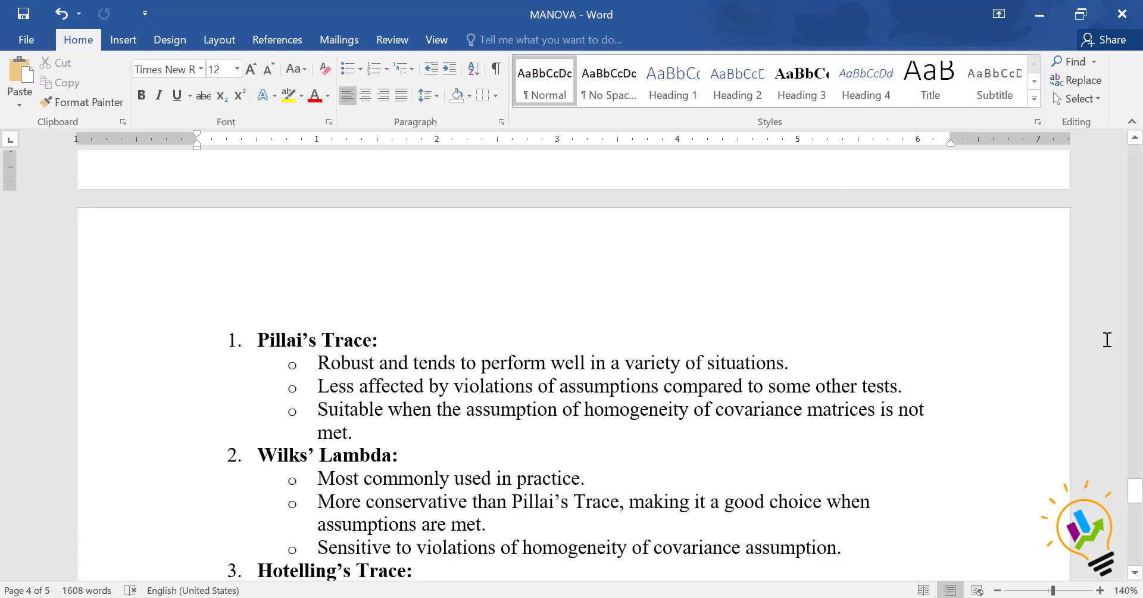
{"action": "left_click", "coordinate": [809, 527]}
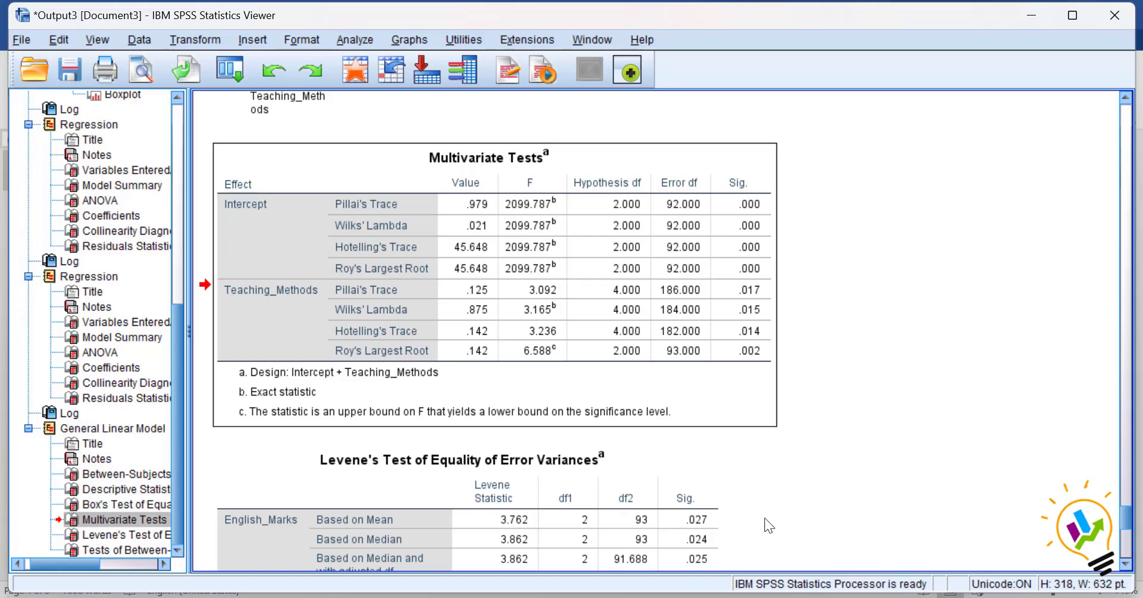
{"action": "key", "text": "alt+Tab"}
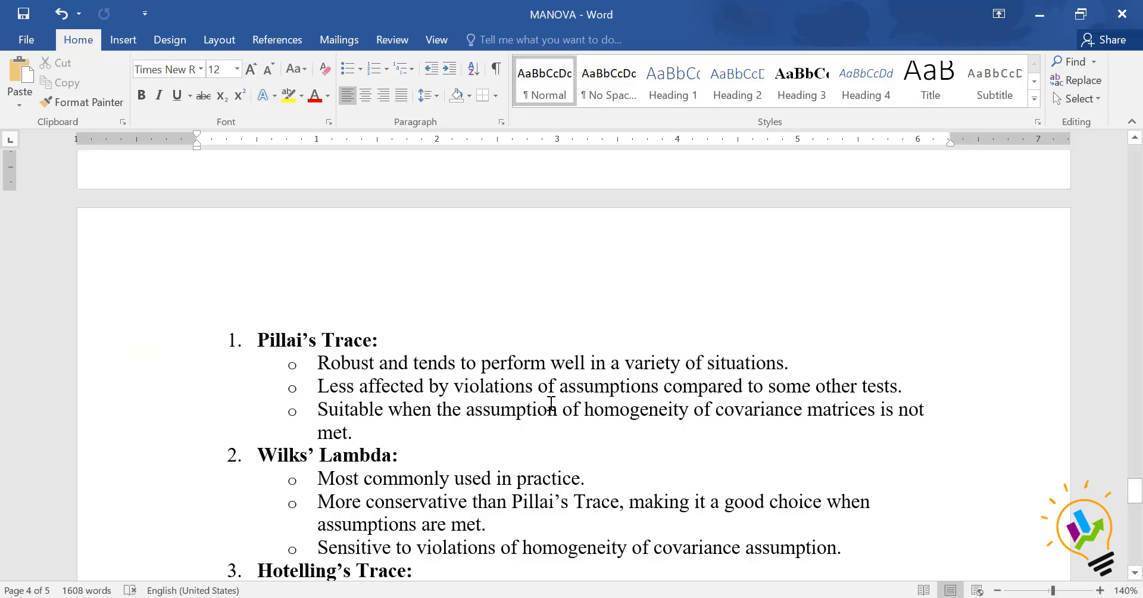
{"action": "scroll", "coordinate": [551, 405], "scroll_direction": "down", "scroll_amount": 3}
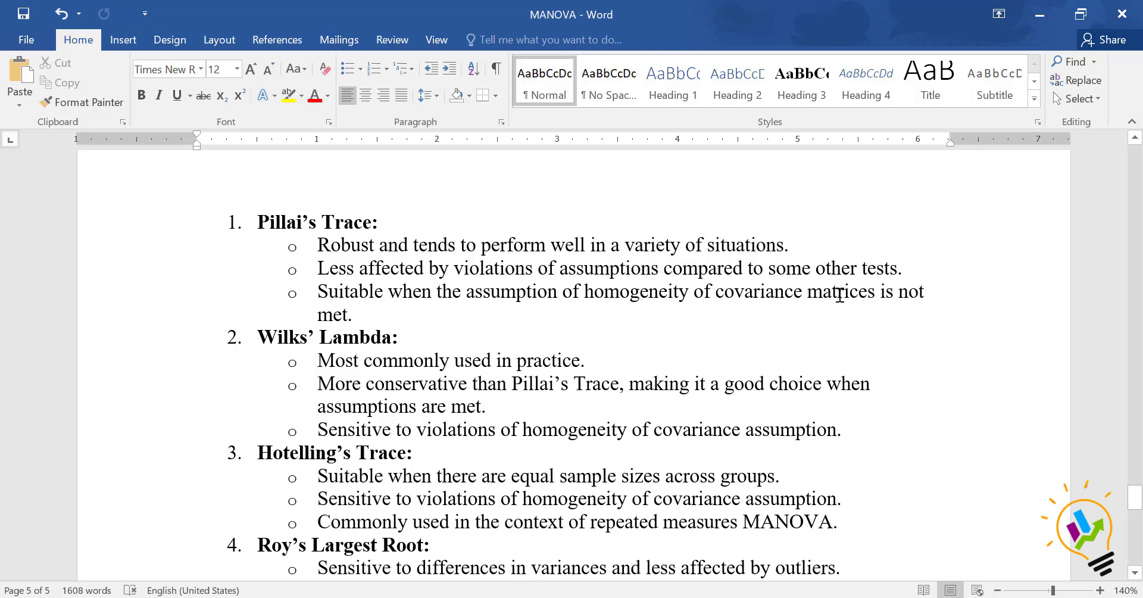
{"action": "left_click", "coordinate": [727, 290]}
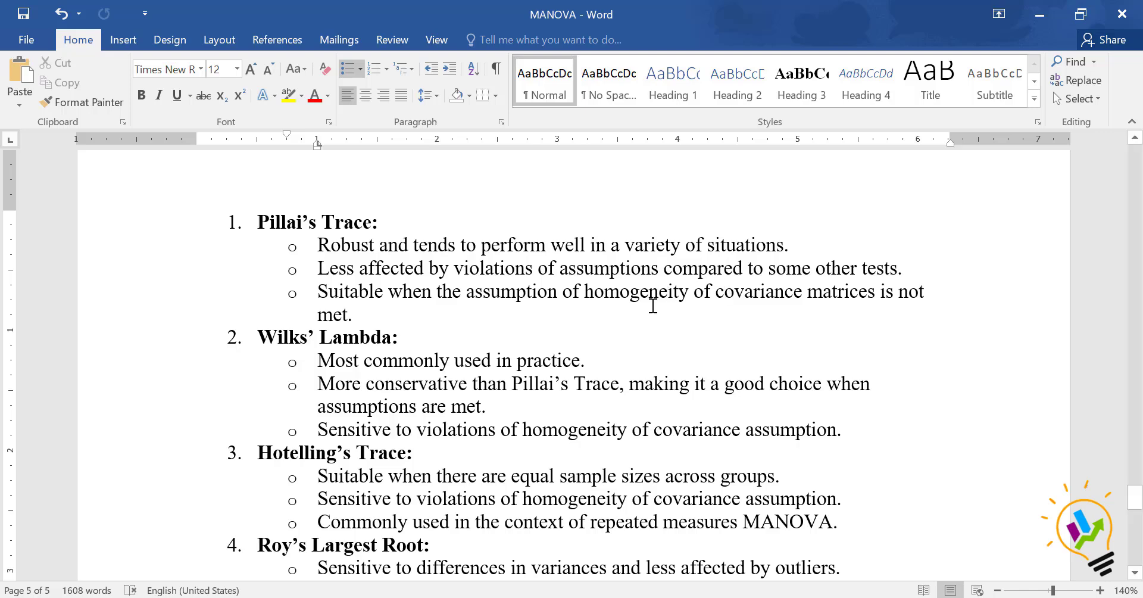
{"action": "scroll", "coordinate": [626, 332], "scroll_direction": "down", "scroll_amount": 1}
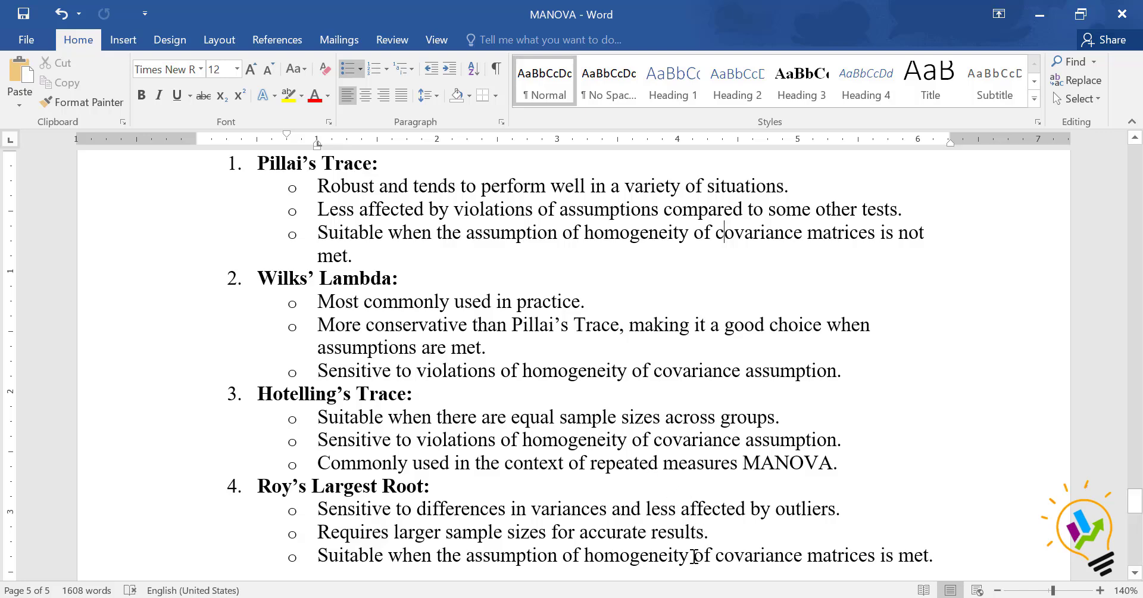
Step: Switch to the SPSS output viewer and examine the Teaching_Methods rows of the Multivariate Tests table
{"action": "mouse_move", "coordinate": [751, 591]}
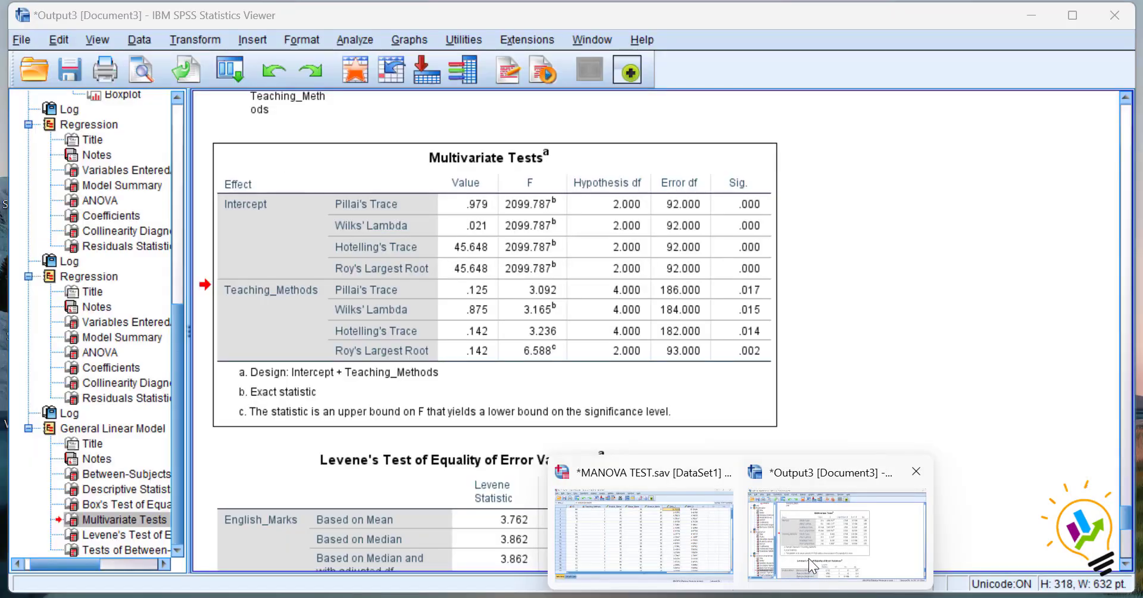
{"action": "left_click", "coordinate": [824, 552]}
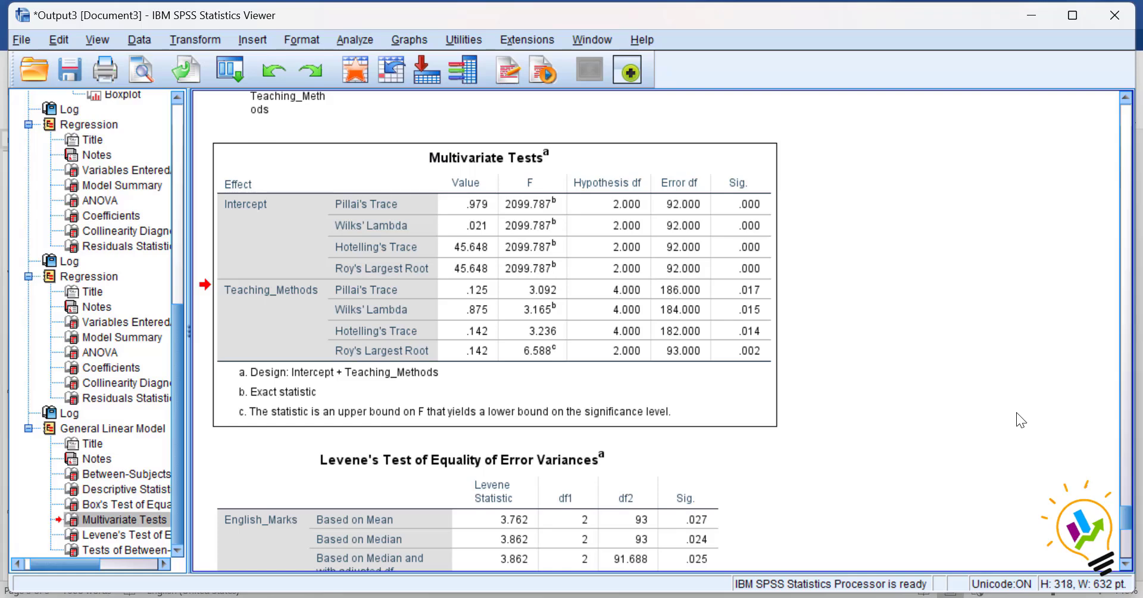
{"action": "left_click", "coordinate": [688, 342]}
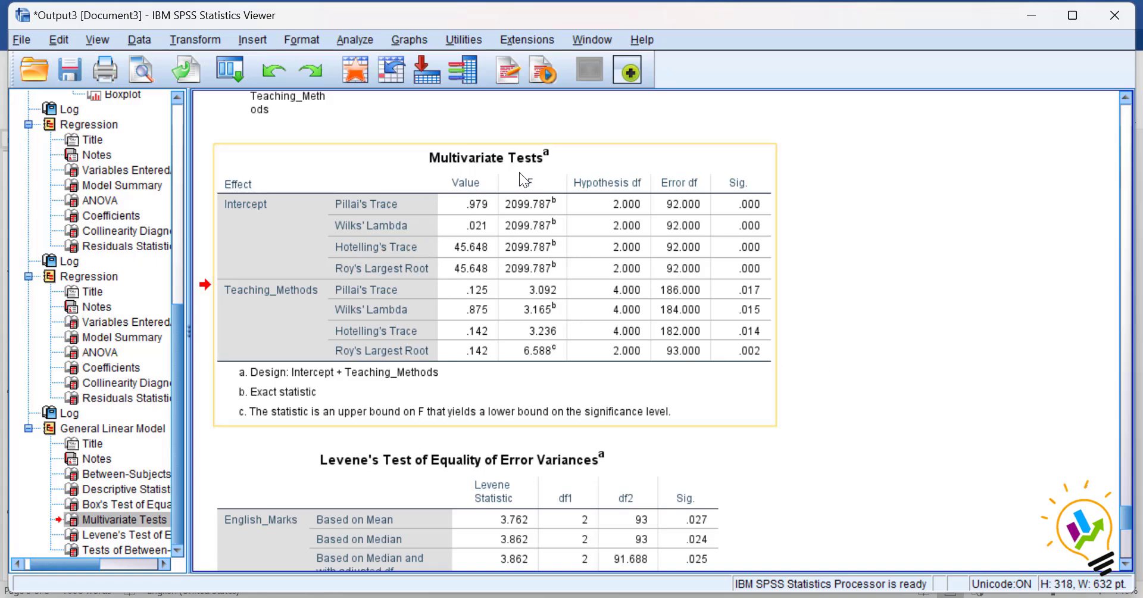
Step: Examine the Tests of Between-Subjects Effects table in the SPSS output against the Bonferroni correction notes in Word
{"action": "scroll", "coordinate": [530, 180], "scroll_direction": "down", "scroll_amount": 10}
{"action": "scroll", "coordinate": [536, 203], "scroll_direction": "down", "scroll_amount": 4}
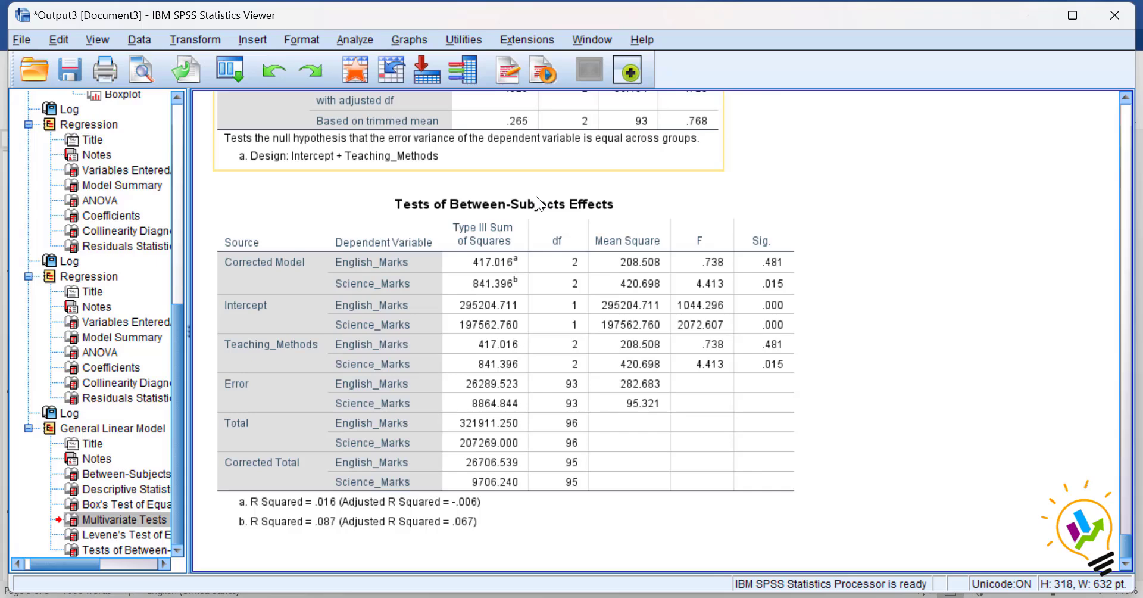
{"action": "left_click", "coordinate": [495, 196]}
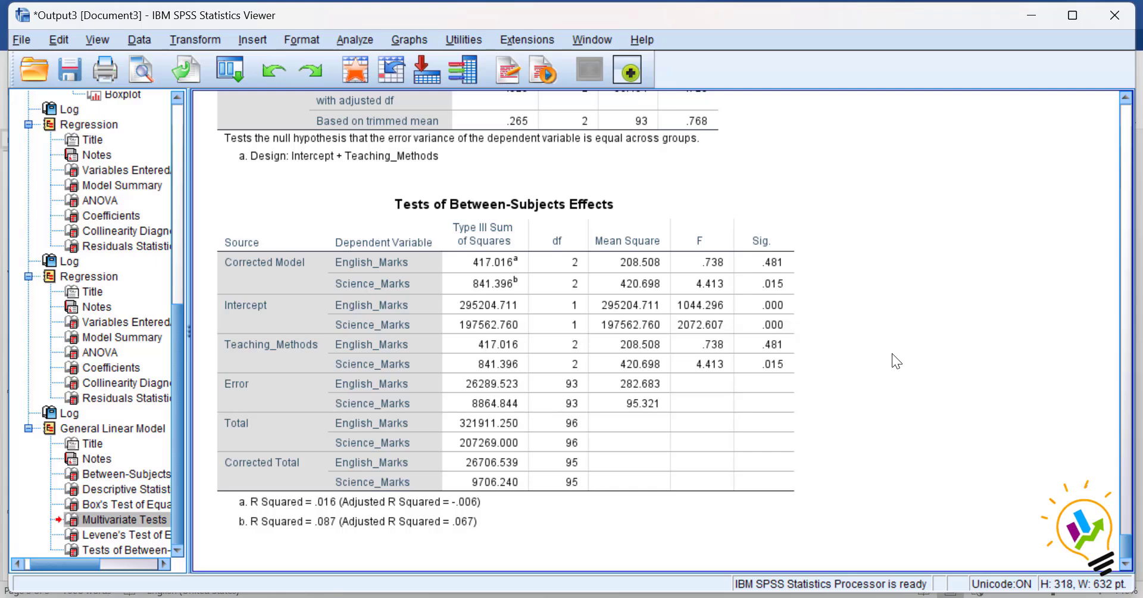
{"action": "left_click", "coordinate": [601, 368]}
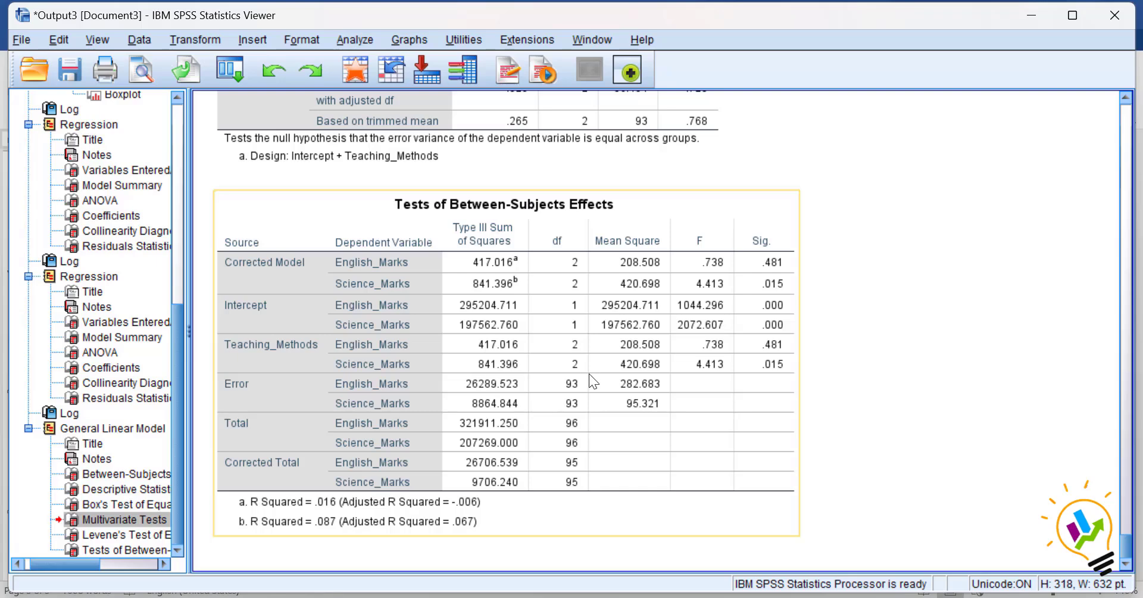
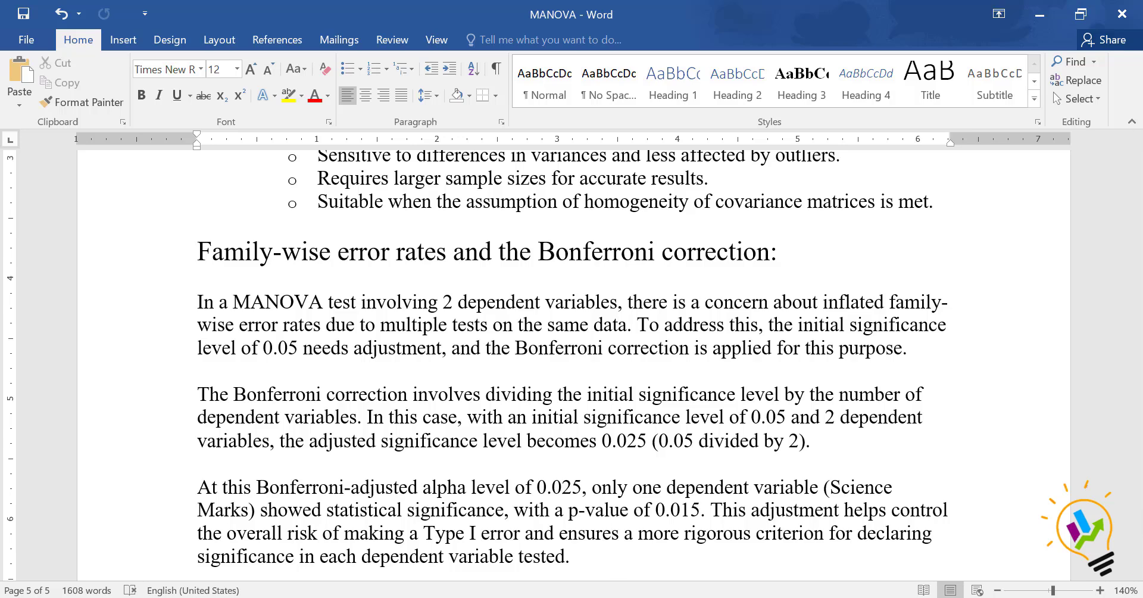
{"action": "mouse_move", "coordinate": [817, 543]}
{"action": "left_click", "coordinate": [841, 519]}
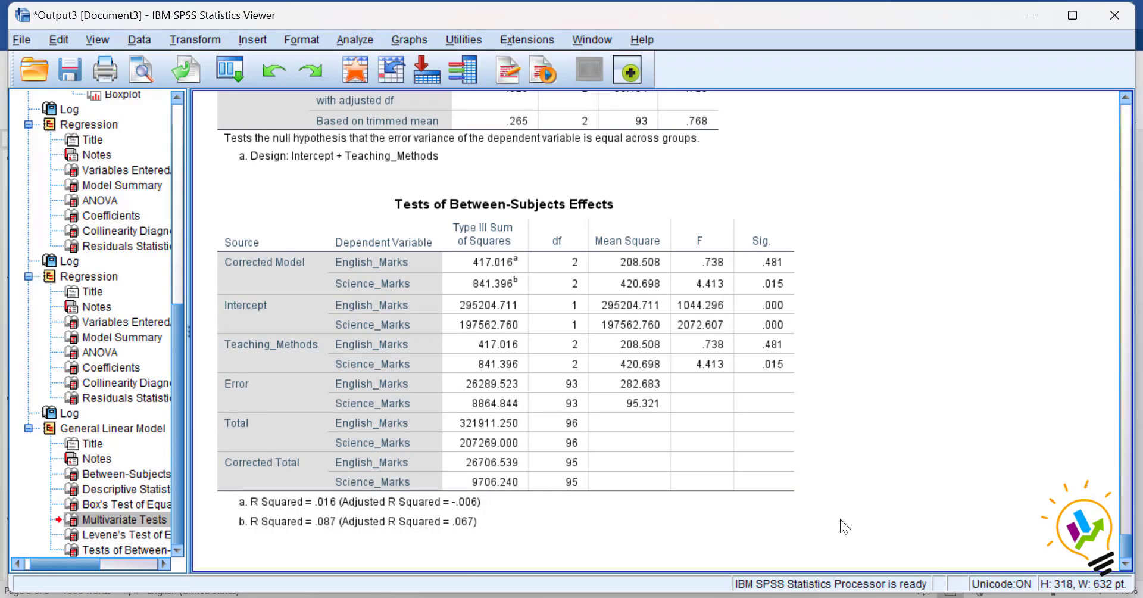